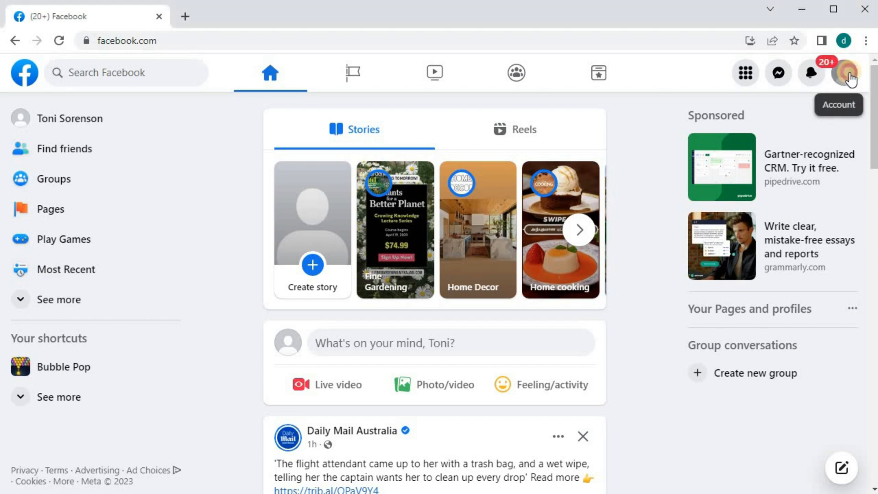
Reach the account Settings page through the profile menu's Settings & privacy entry
click(850, 74)
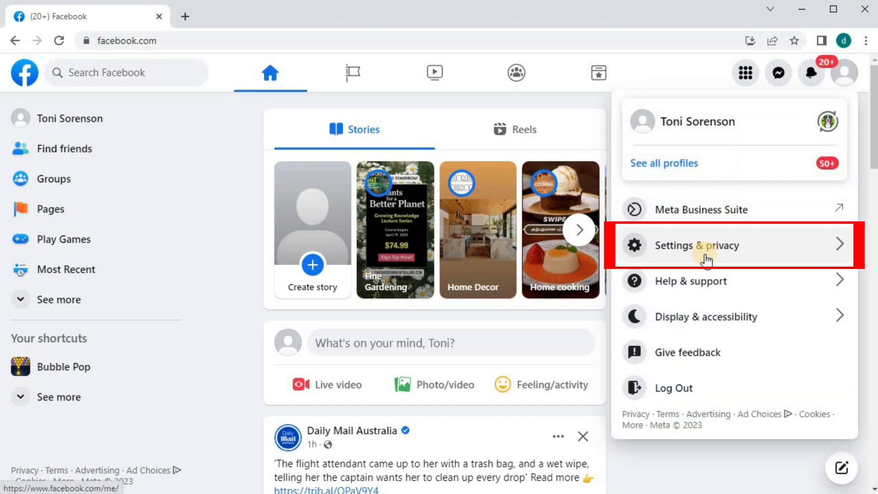
click(705, 247)
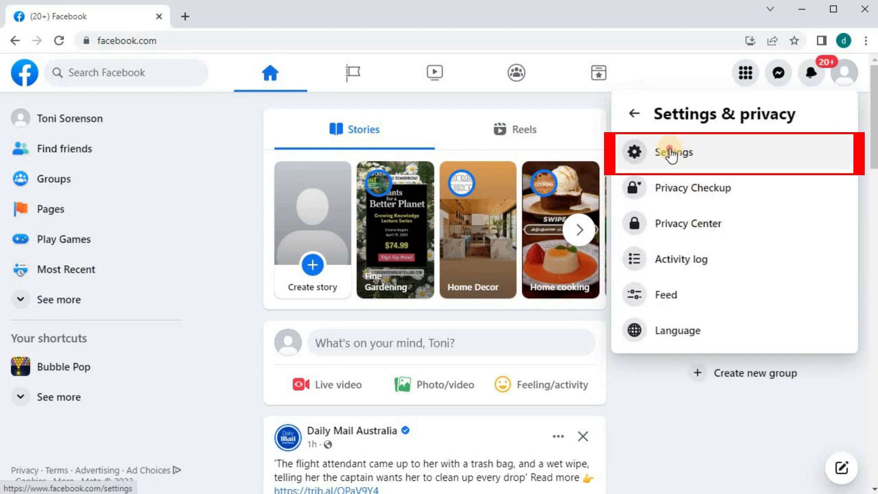
click(671, 152)
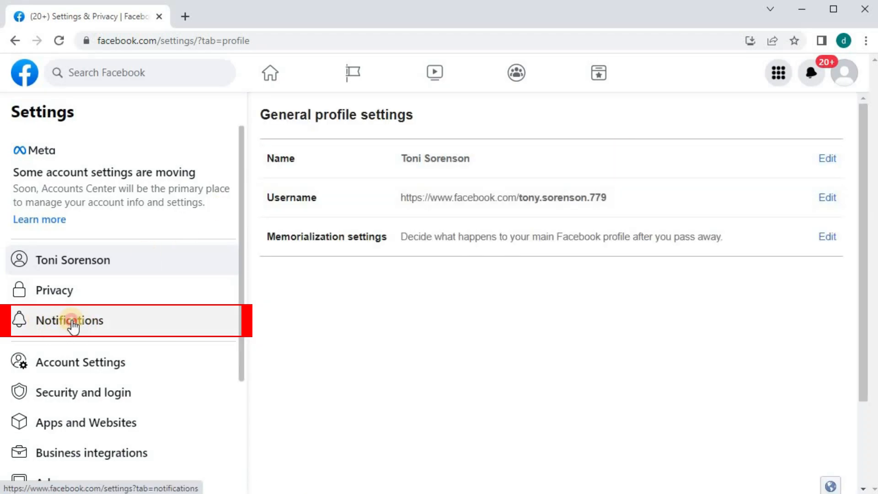
Under Browser, switch off Chrome push notifications and both notification sounds
click(72, 320)
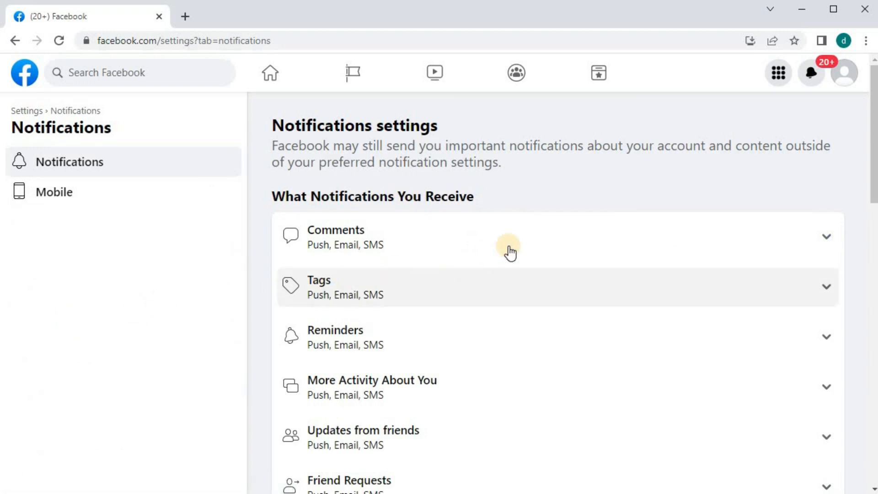
scroll(849, 264, down, 2)
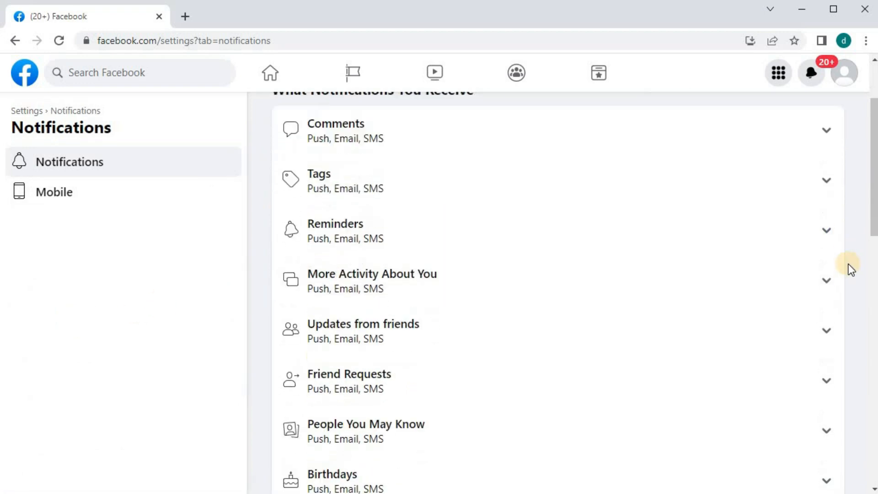
scroll(849, 265, down, 2)
scroll(849, 264, down, 3)
scroll(849, 265, down, 2)
scroll(849, 264, down, 2)
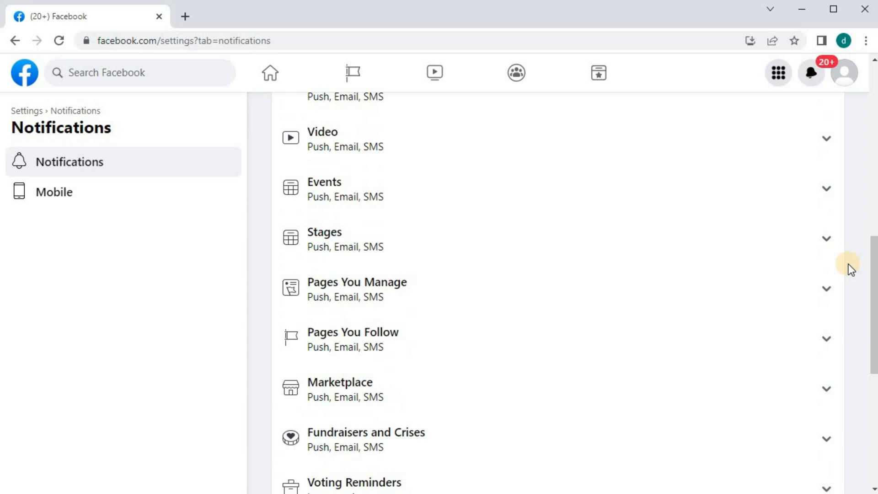
scroll(849, 263, down, 4)
scroll(848, 264, down, 3)
scroll(849, 264, down, 2)
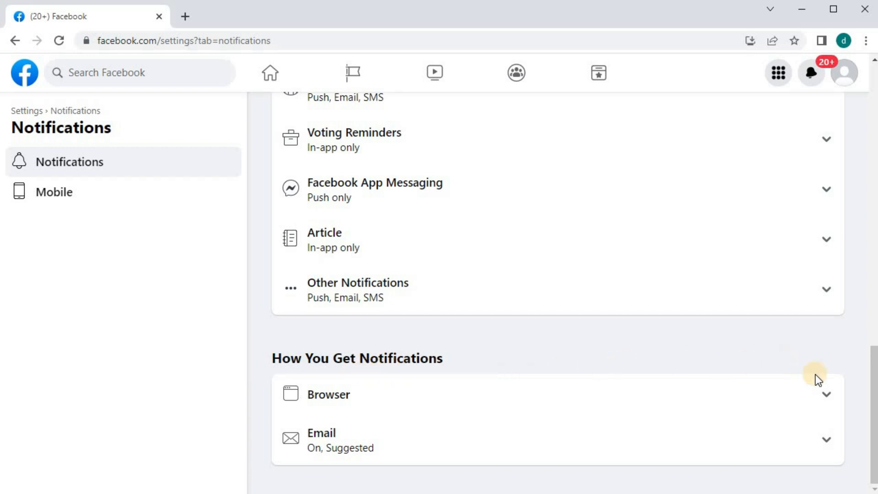
click(827, 393)
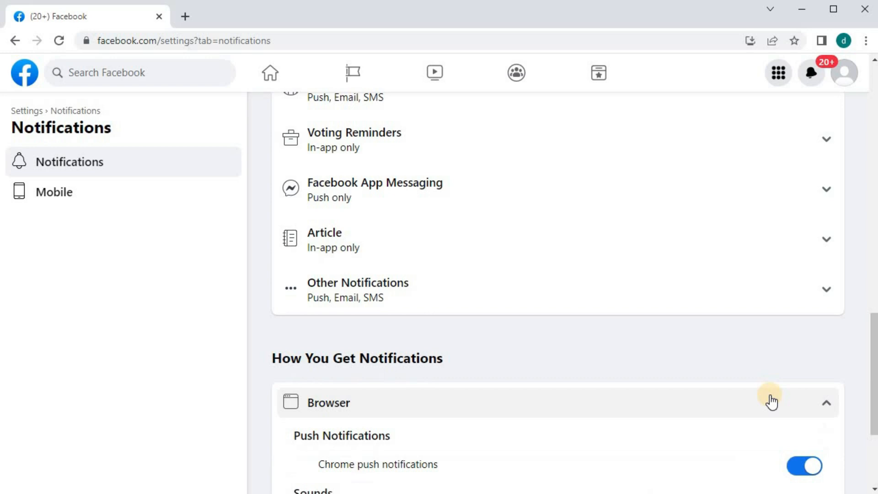
scroll(772, 401, down, 2)
click(806, 329)
click(806, 386)
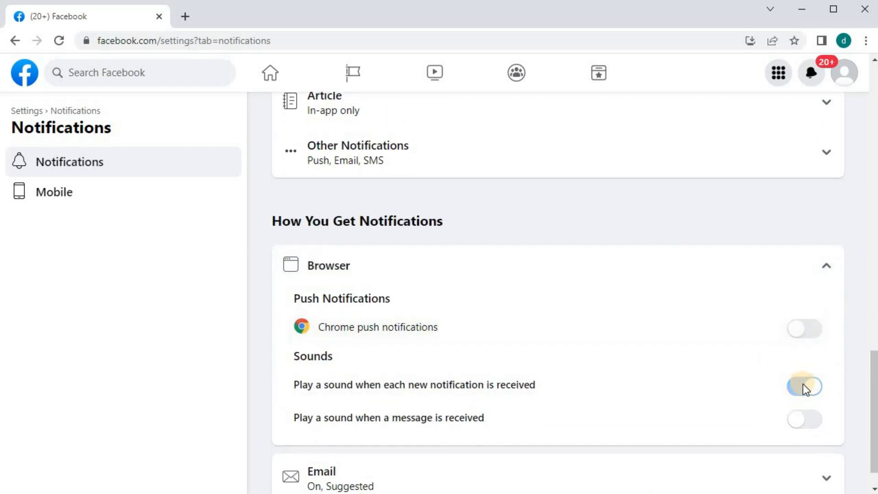
click(804, 385)
scroll(803, 385, down, 1)
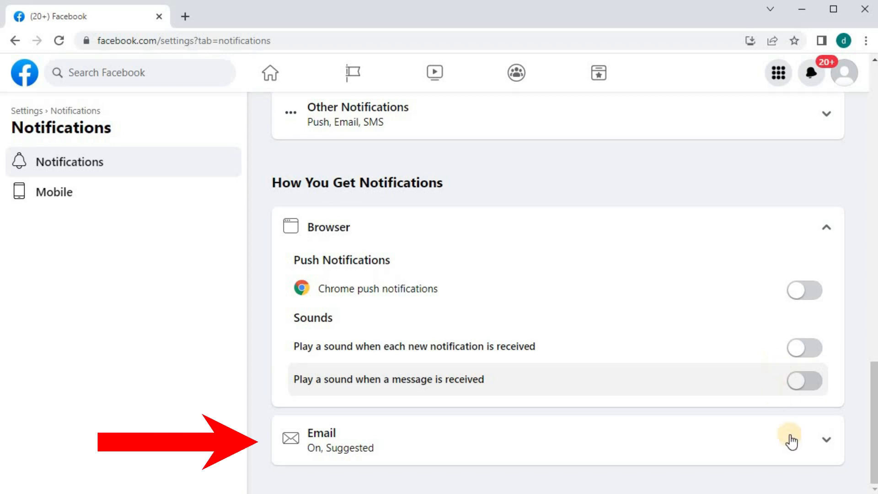
Switch off emails for Comments, Tags, Reminders, More Activity, Updates, Friend Requests, People You May Know, Birthdays and Groups
click(826, 439)
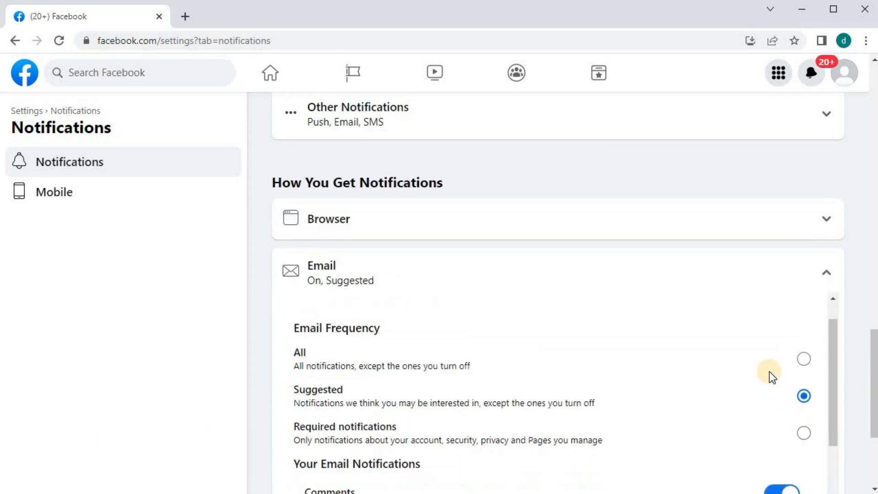
scroll(769, 371, down, 2)
click(788, 332)
click(782, 369)
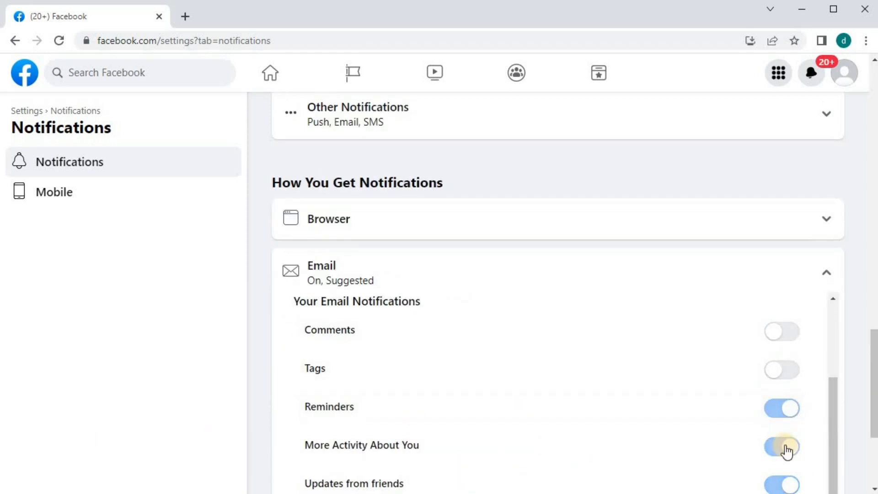
click(782, 408)
click(782, 446)
scroll(782, 446, down, 2)
click(782, 348)
click(792, 387)
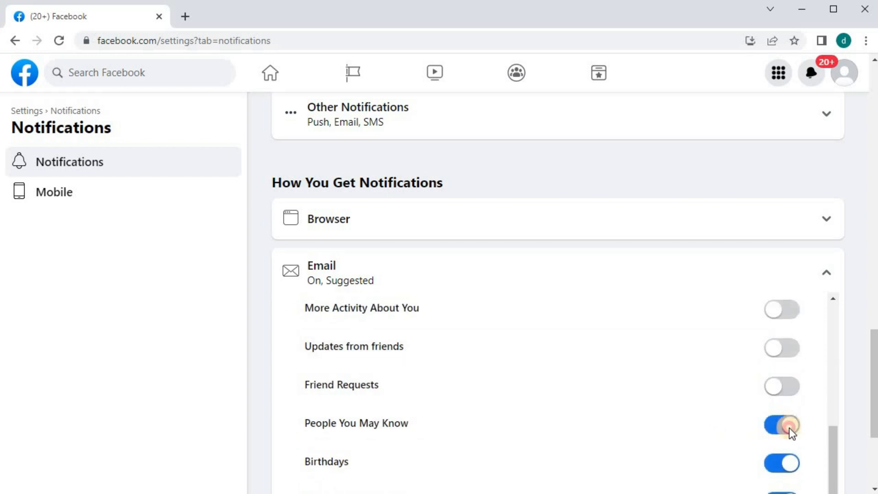
click(782, 425)
click(782, 463)
scroll(755, 446, down, 2)
Switch off emails for Video, Events, Stages, Pages, Marketplace, Fundraisers, App Messaging and Other Notifications
click(787, 403)
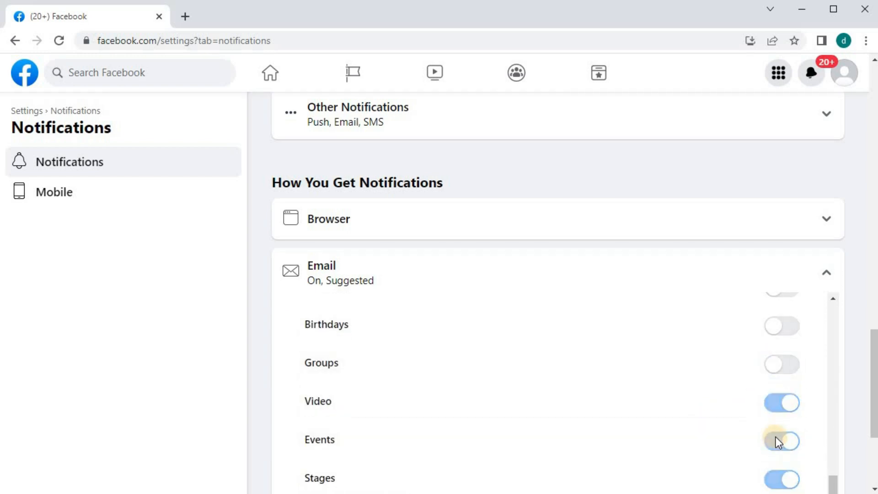
click(782, 440)
click(782, 478)
scroll(754, 412, down, 2)
click(789, 429)
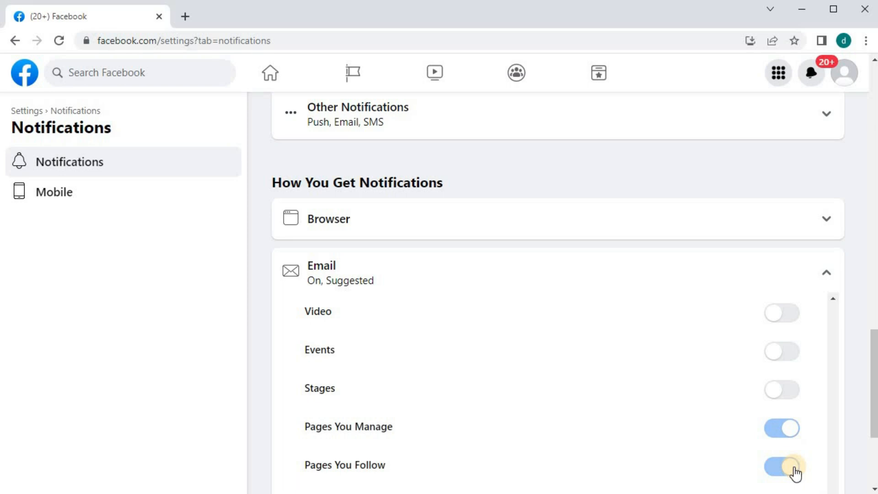
click(789, 467)
scroll(871, 425, down, 3)
click(781, 330)
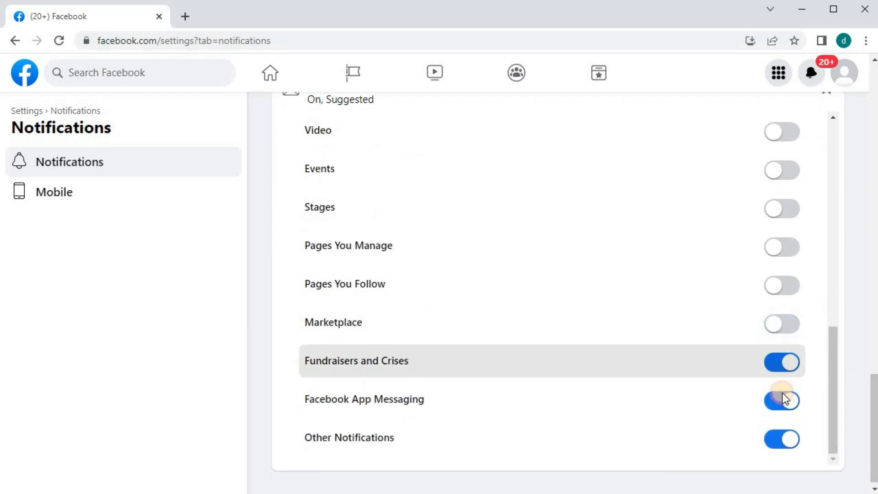
click(782, 362)
click(783, 401)
click(786, 440)
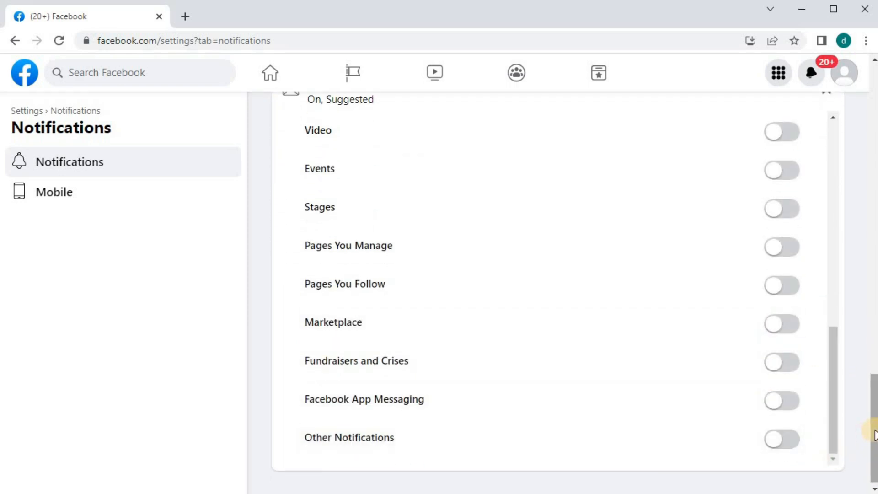
scroll(851, 384, up, 3)
Collapse Email, then make Comments notifications in-app only with Push and SMS off
click(826, 398)
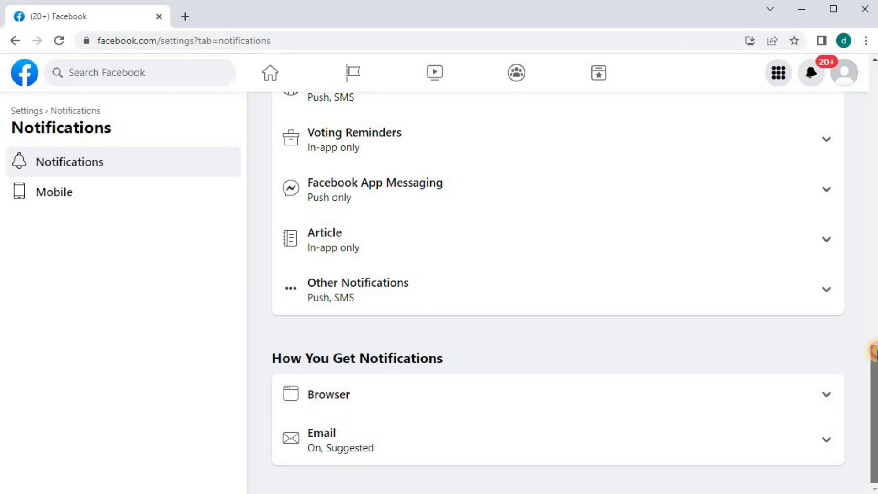
scroll(850, 357, up, 2)
drag(871, 350, 864, 228)
scroll(863, 229, up, 8)
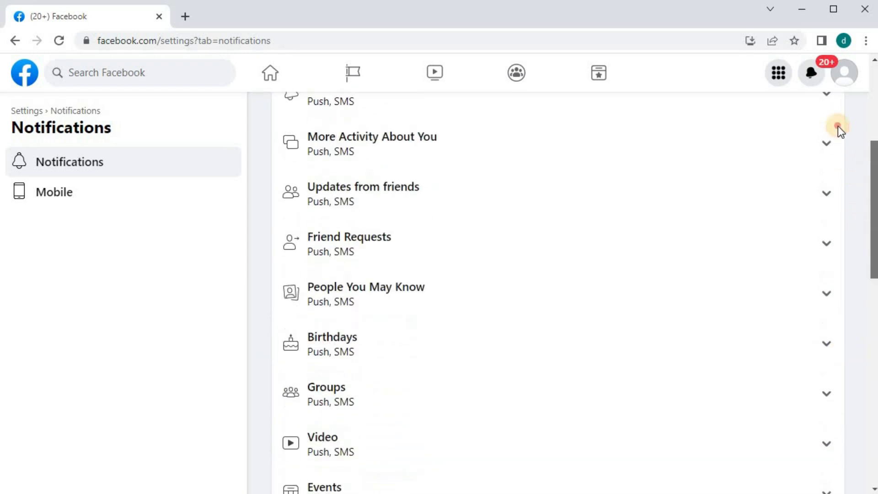
scroll(851, 137, up, 4)
click(808, 218)
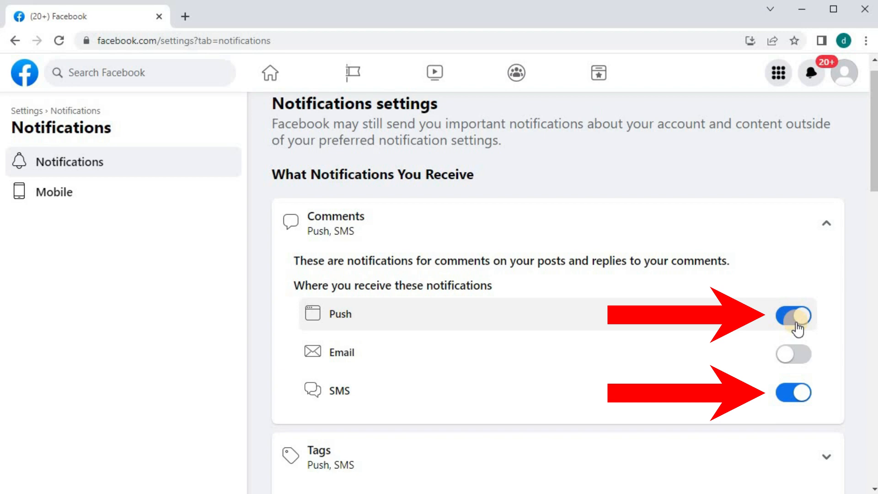
click(794, 316)
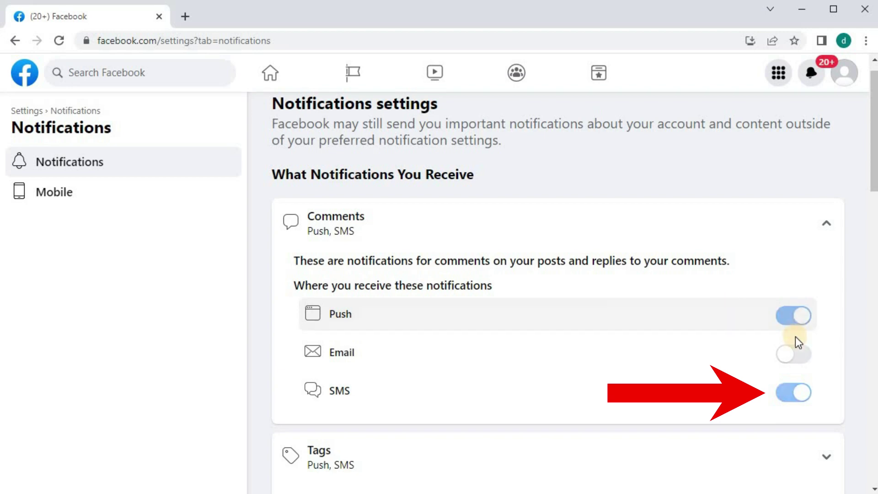
click(794, 393)
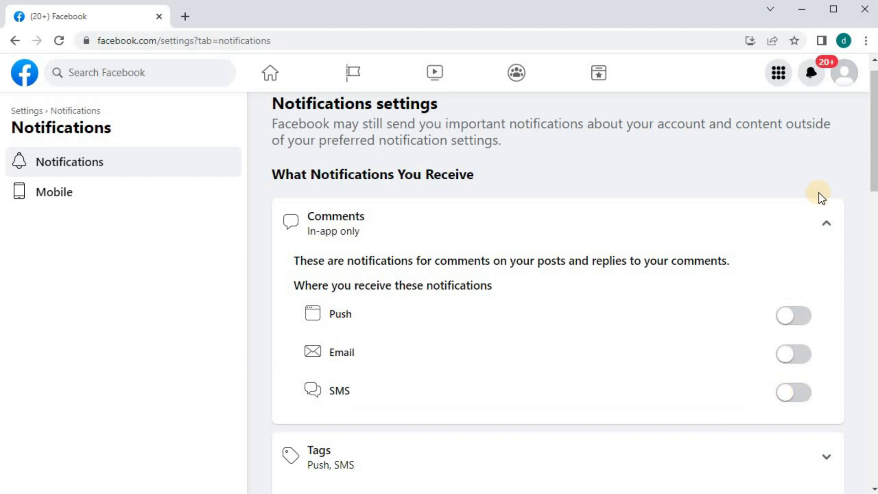
click(827, 223)
scroll(679, 271, down, 3)
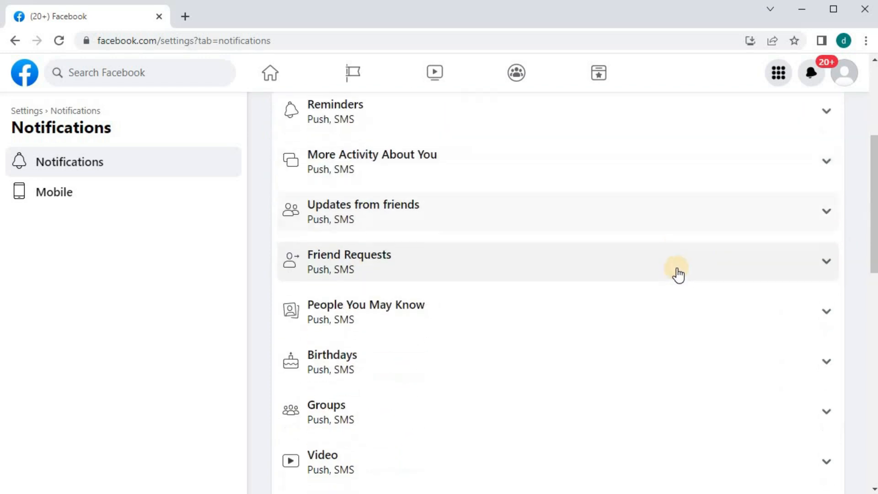
scroll(679, 270, down, 2)
Expand the Groups category and switch off its SMS notifications
click(452, 275)
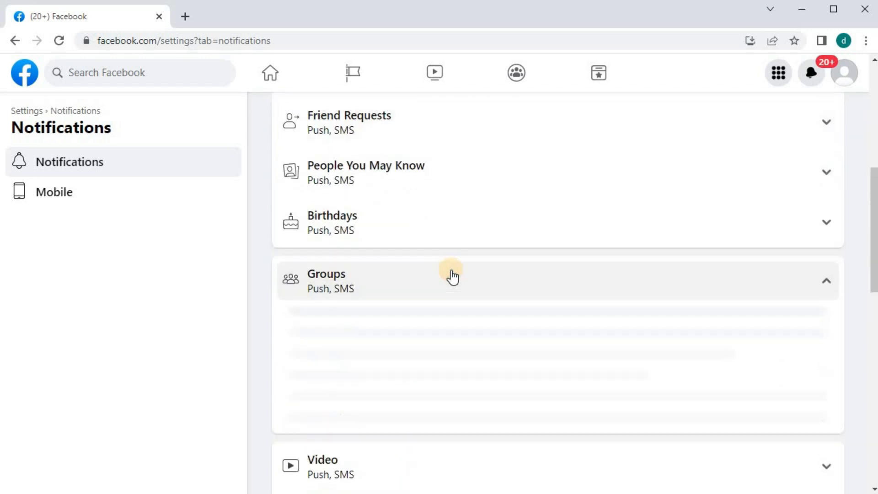
scroll(453, 274, down, 1)
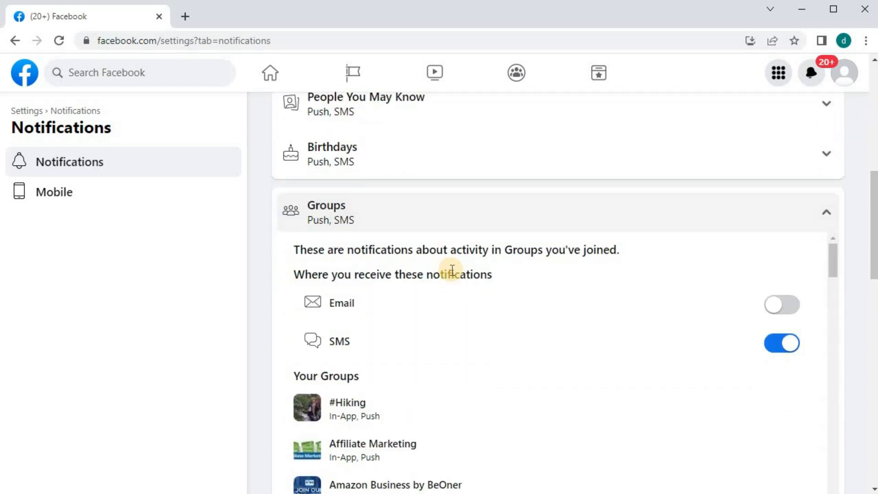
click(782, 342)
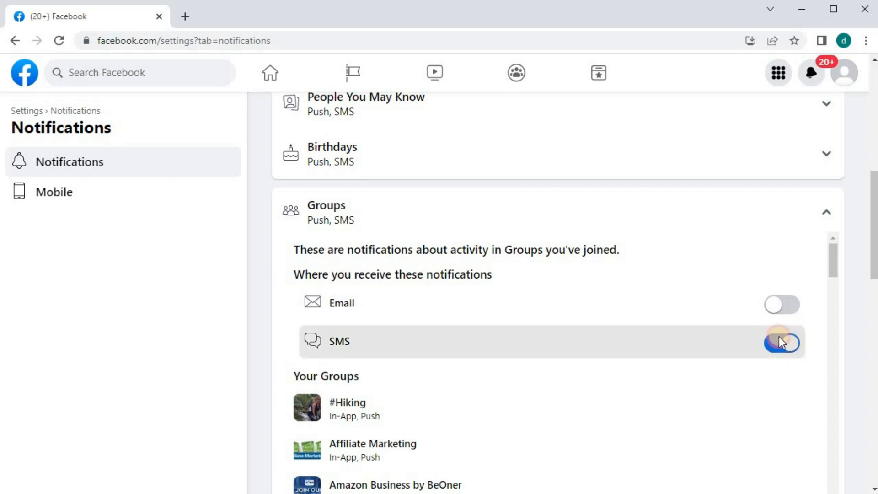